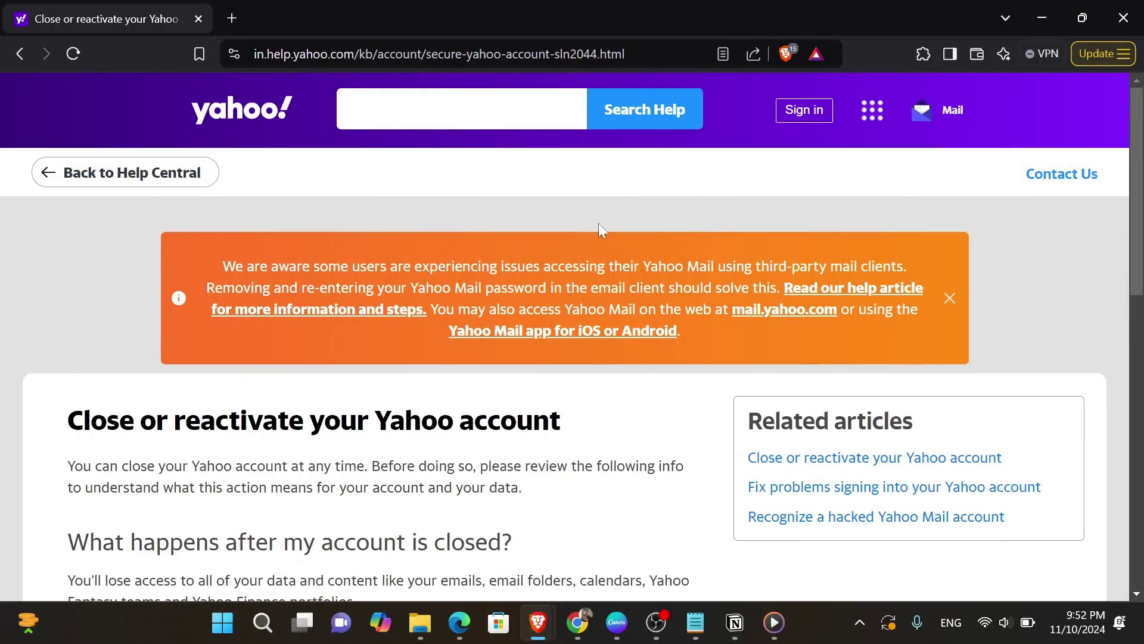
- Close the orange Yahoo Mail issue banner on the help article
{"action": "left_click", "coordinate": [953, 296]}
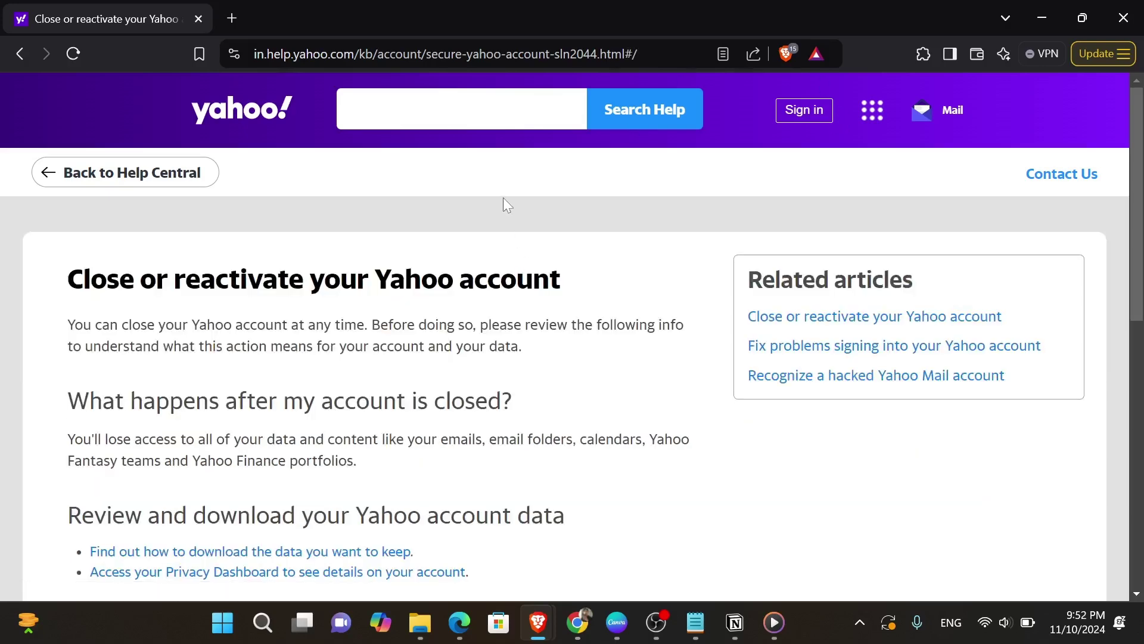
{"action": "scroll", "coordinate": [504, 198], "scroll_direction": "down", "scroll_amount": 1}
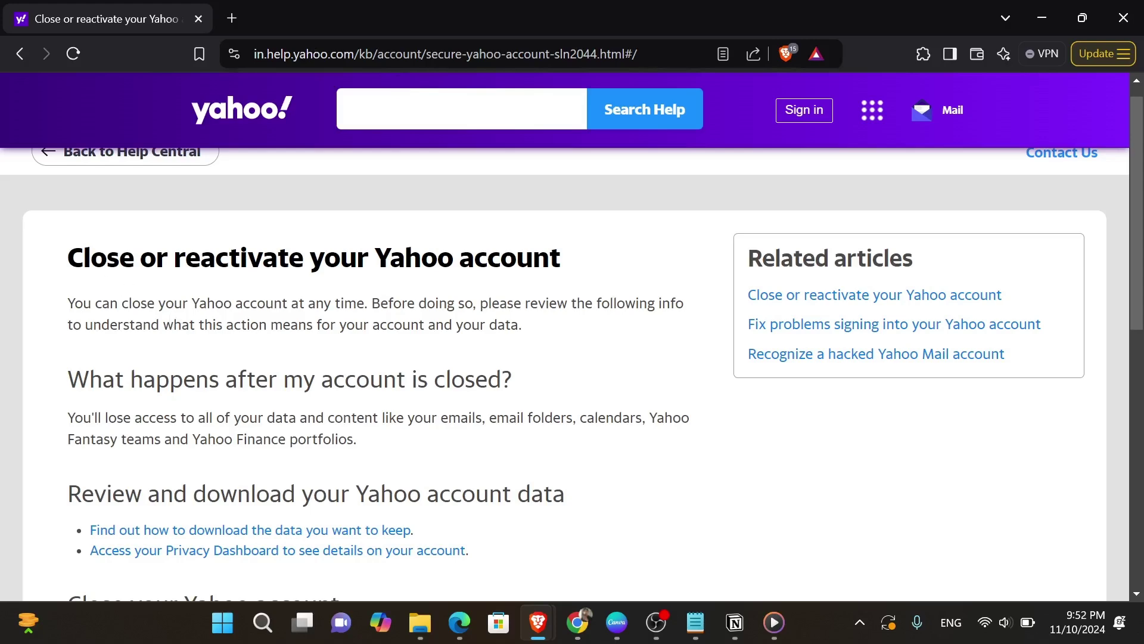
{"action": "scroll", "coordinate": [523, 276], "scroll_direction": "down", "scroll_amount": 5}
{"action": "scroll", "coordinate": [523, 276], "scroll_direction": "down", "scroll_amount": 3}
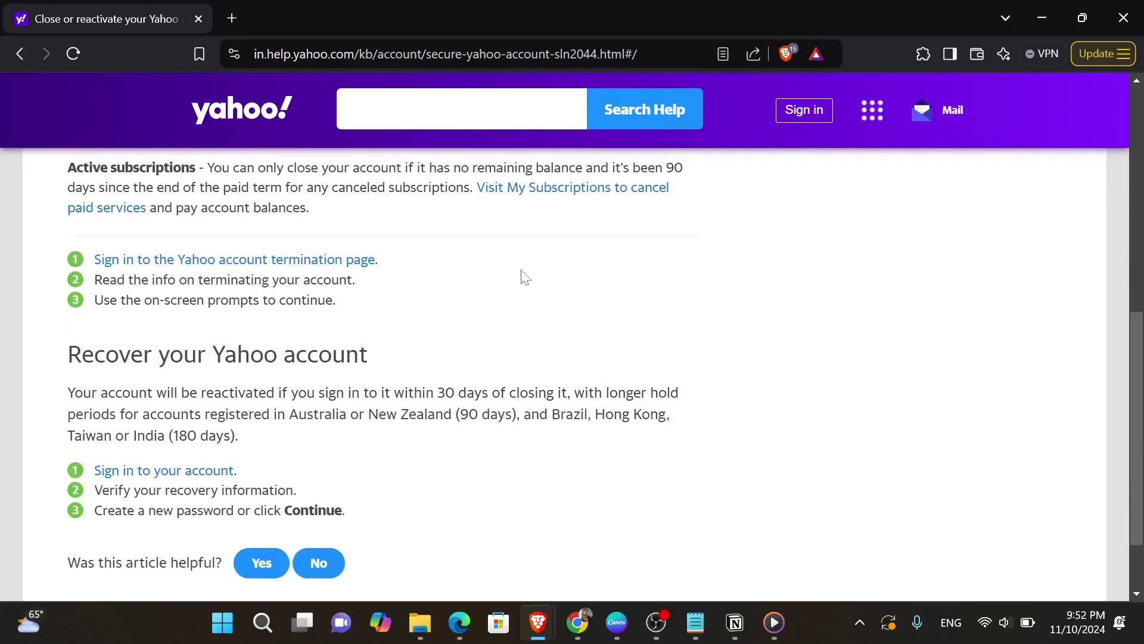
{"action": "scroll", "coordinate": [523, 276], "scroll_direction": "down", "scroll_amount": 2}
{"action": "scroll", "coordinate": [525, 277], "scroll_direction": "down", "scroll_amount": 3}
{"action": "scroll", "coordinate": [525, 278], "scroll_direction": "up", "scroll_amount": 3}
{"action": "scroll", "coordinate": [524, 278], "scroll_direction": "up", "scroll_amount": 2}
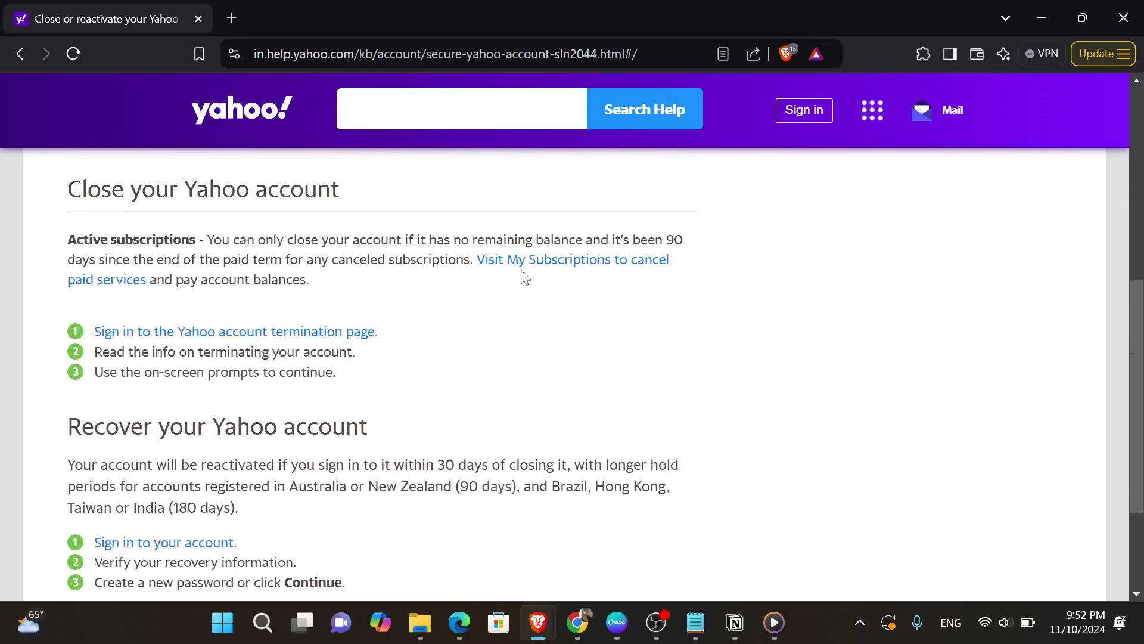
{"action": "scroll", "coordinate": [525, 277], "scroll_direction": "up", "scroll_amount": 5}
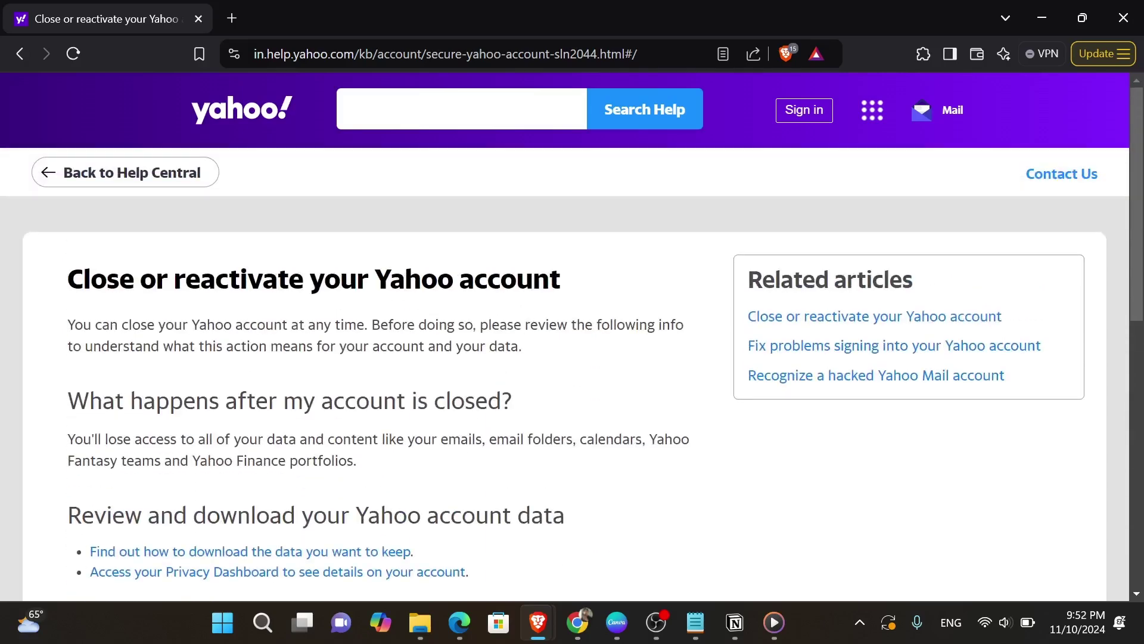
{"action": "scroll", "coordinate": [552, 390], "scroll_direction": "down", "scroll_amount": 1}
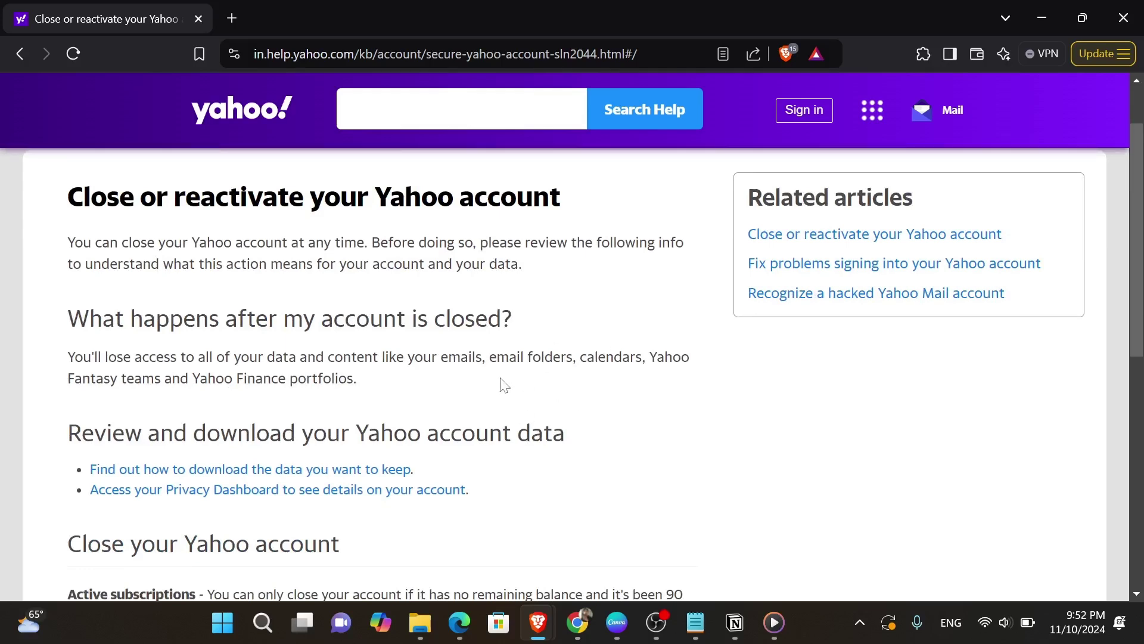
{"action": "scroll", "coordinate": [504, 385], "scroll_direction": "down", "scroll_amount": 1}
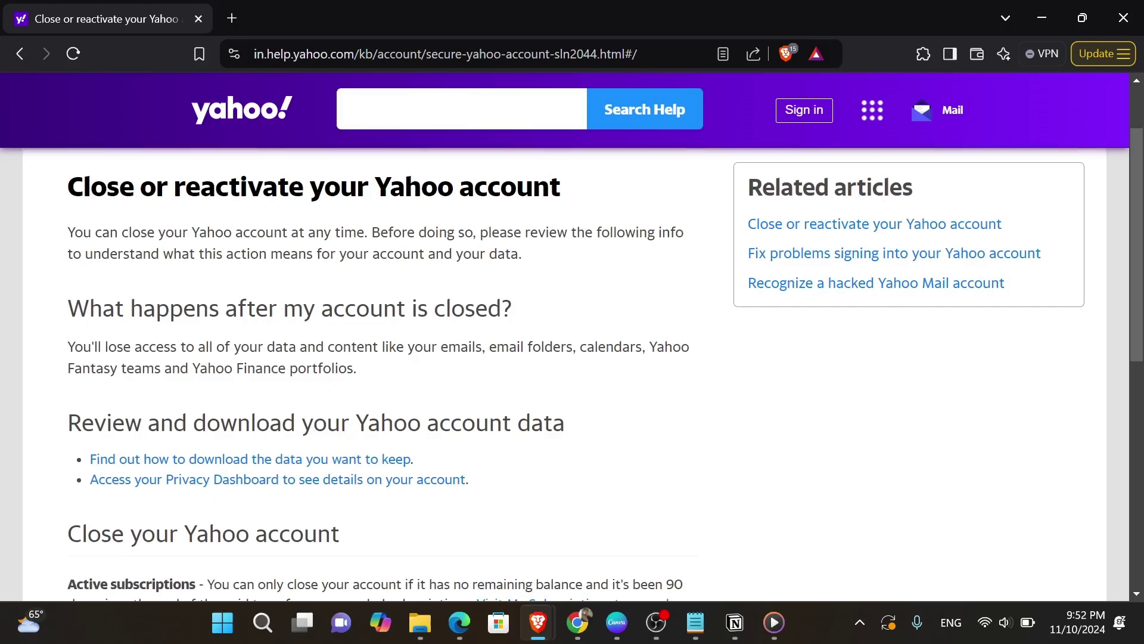
{"action": "scroll", "coordinate": [379, 307], "scroll_direction": "down", "scroll_amount": 2}
{"action": "scroll", "coordinate": [379, 307], "scroll_direction": "down", "scroll_amount": 2}
{"action": "scroll", "coordinate": [379, 306], "scroll_direction": "down", "scroll_amount": 2}
{"action": "scroll", "coordinate": [379, 306], "scroll_direction": "down", "scroll_amount": 1}
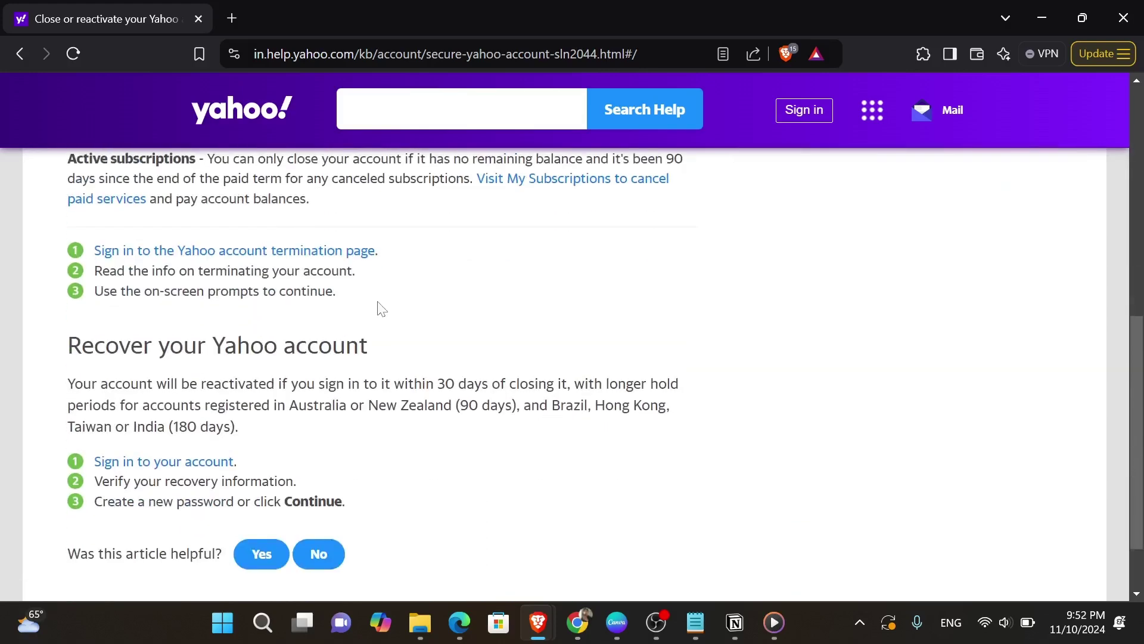
{"action": "left_click_drag", "start_coordinate": [238, 383], "coordinate": [573, 383]}
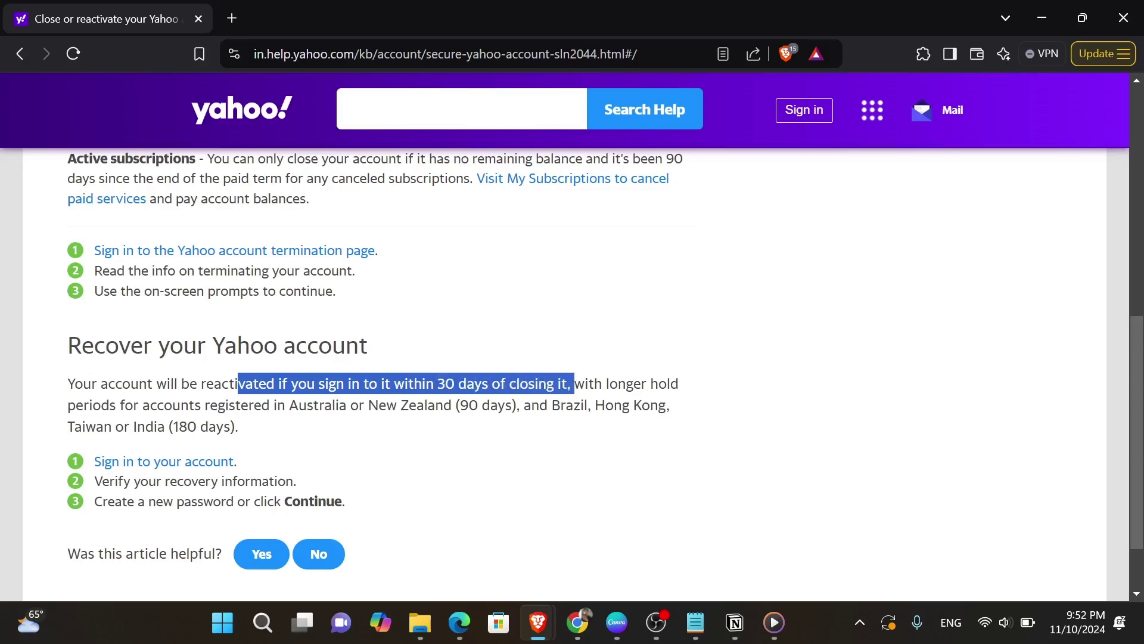
{"action": "mouse_move", "coordinate": [67, 404]}
{"action": "left_mouse_down"}
{"action": "mouse_move", "coordinate": [518, 406]}
{"action": "mouse_move", "coordinate": [565, 434]}
{"action": "left_mouse_up"}
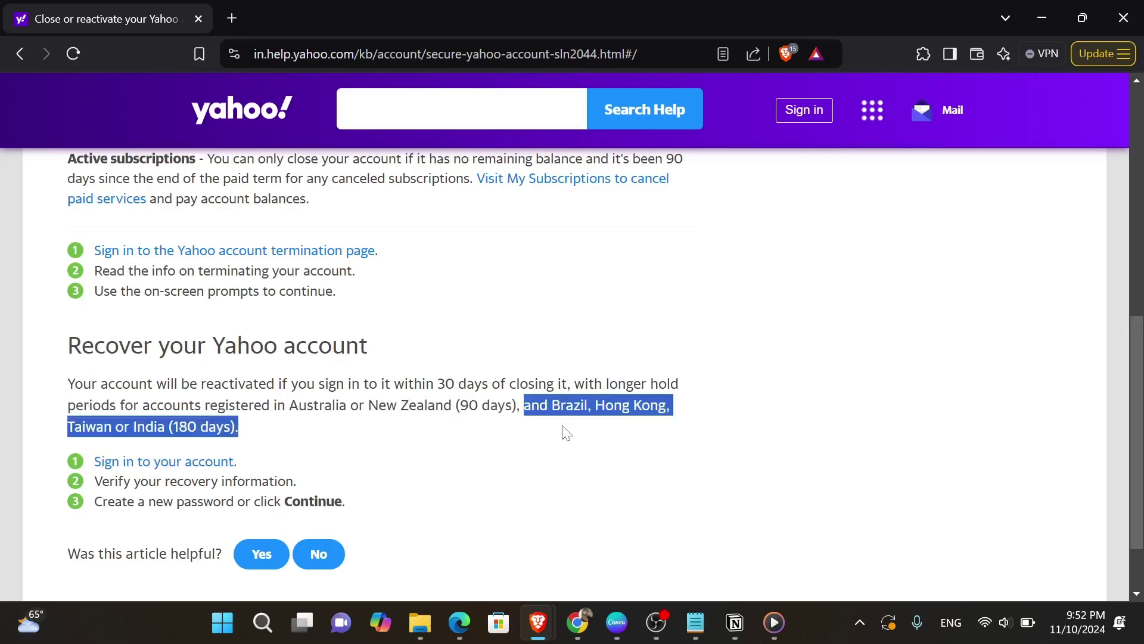
{"action": "scroll", "coordinate": [384, 456], "scroll_direction": "down", "scroll_amount": 1}
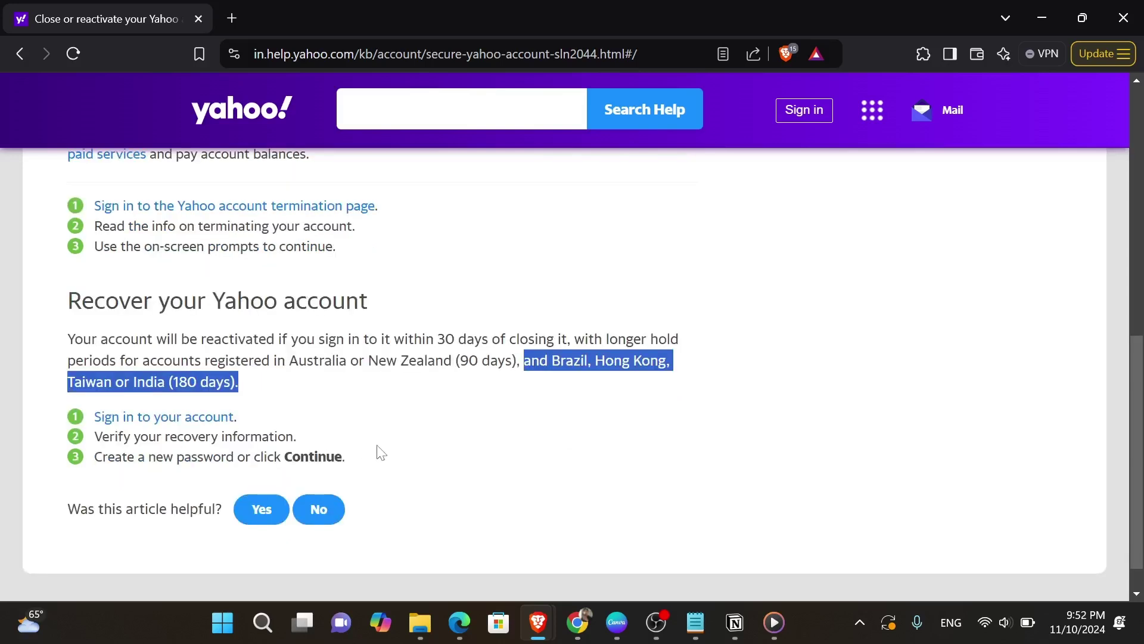
{"action": "left_click", "coordinate": [490, 417]}
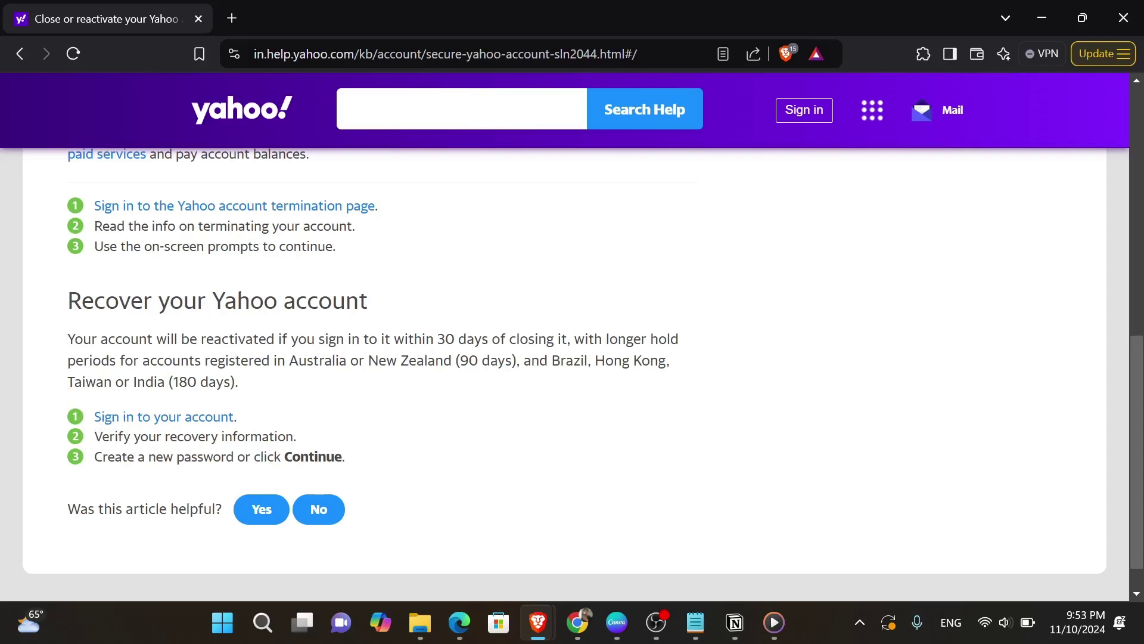
- Highlight the 'create a new password' step text, then clear the highlight
{"action": "left_click_drag", "start_coordinate": [115, 456], "coordinate": [328, 456]}
{"action": "left_click", "coordinate": [377, 459]}
{"action": "scroll", "coordinate": [400, 485], "scroll_direction": "down", "scroll_amount": 1}
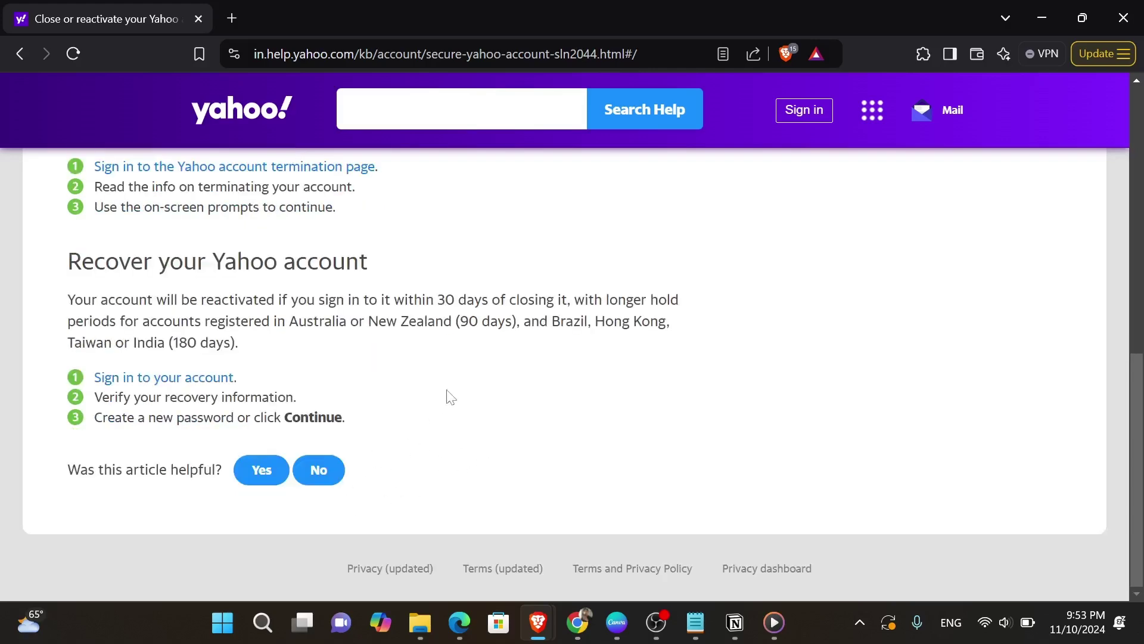
{"action": "scroll", "coordinate": [483, 393], "scroll_direction": "up", "scroll_amount": 1}
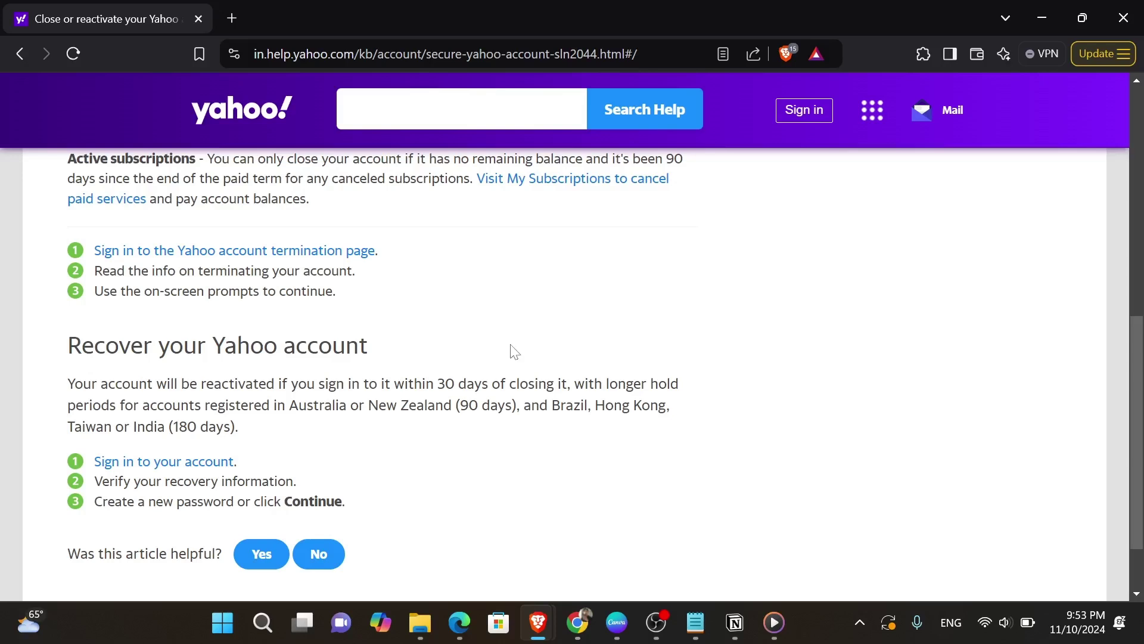
{"action": "scroll", "coordinate": [515, 351], "scroll_direction": "up", "scroll_amount": 1}
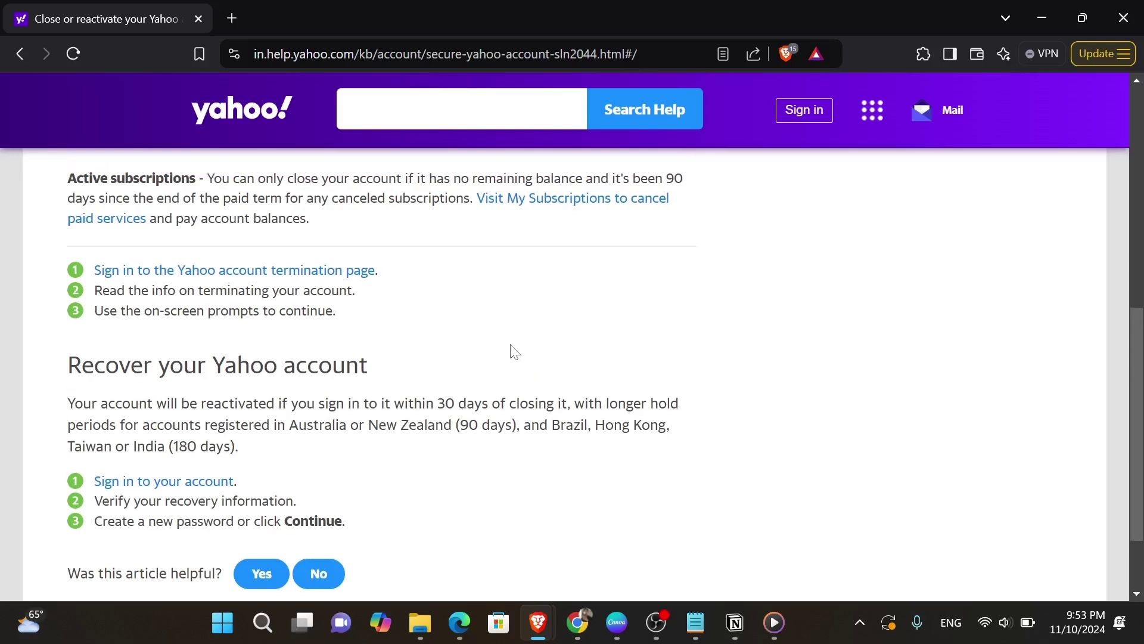
{"action": "scroll", "coordinate": [514, 351], "scroll_direction": "down", "scroll_amount": 1}
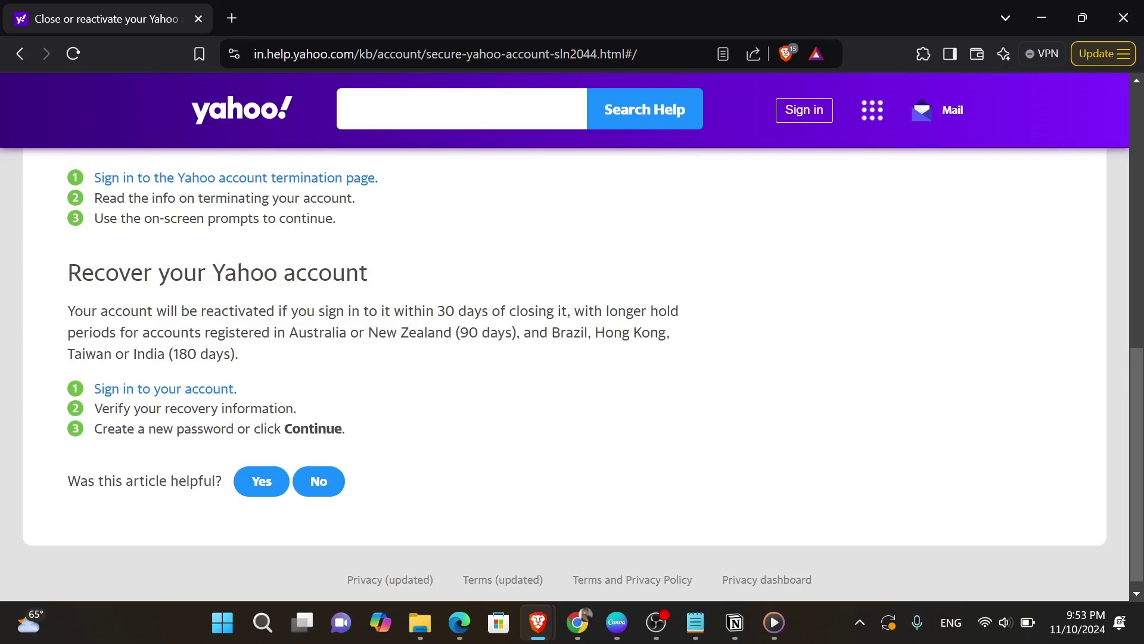
{"action": "scroll", "coordinate": [515, 351], "scroll_direction": "down", "scroll_amount": 1}
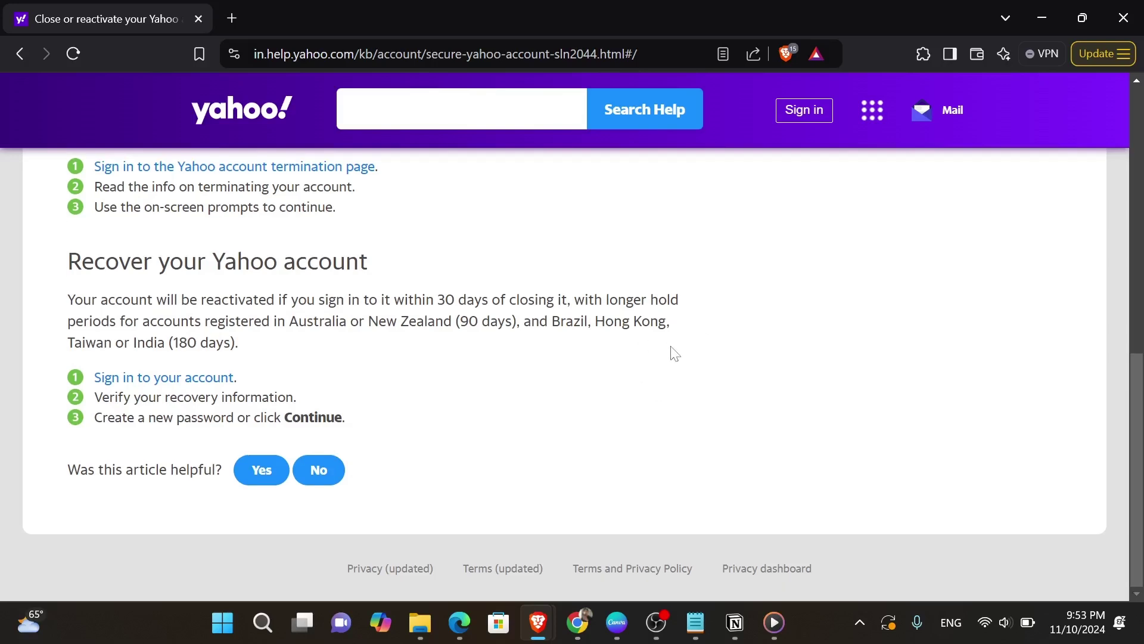
{"action": "scroll", "coordinate": [674, 354], "scroll_direction": "up", "scroll_amount": 1}
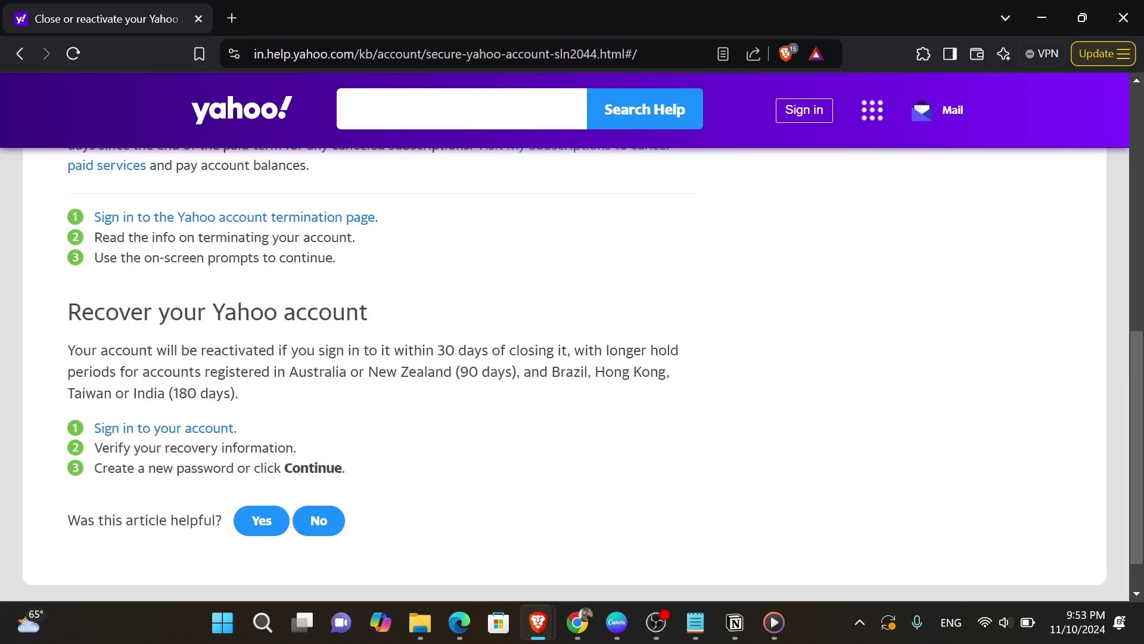
{"action": "scroll", "coordinate": [674, 352], "scroll_direction": "up", "scroll_amount": 1}
{"action": "scroll", "coordinate": [705, 346], "scroll_direction": "up", "scroll_amount": 4}
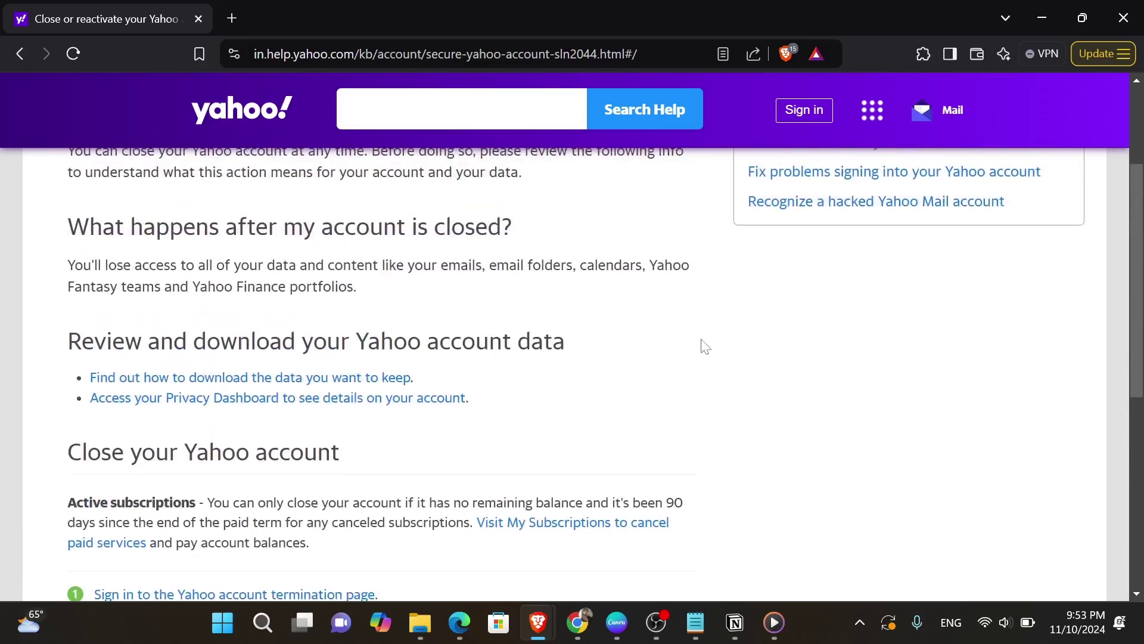
{"action": "scroll", "coordinate": [705, 346], "scroll_direction": "up", "scroll_amount": 3}
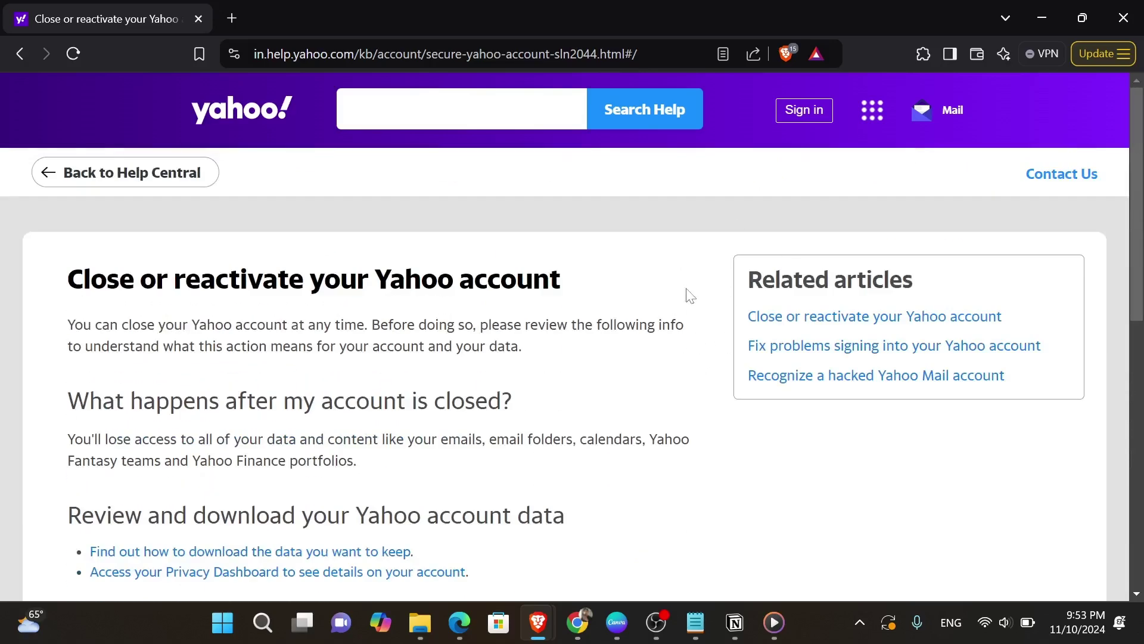